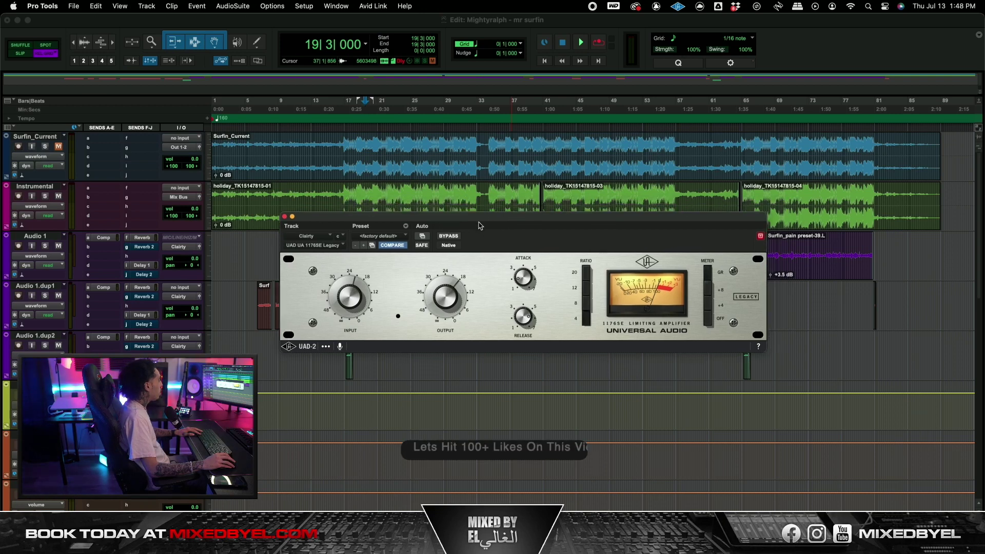
left_click_drag(530, 220, 531, 212)
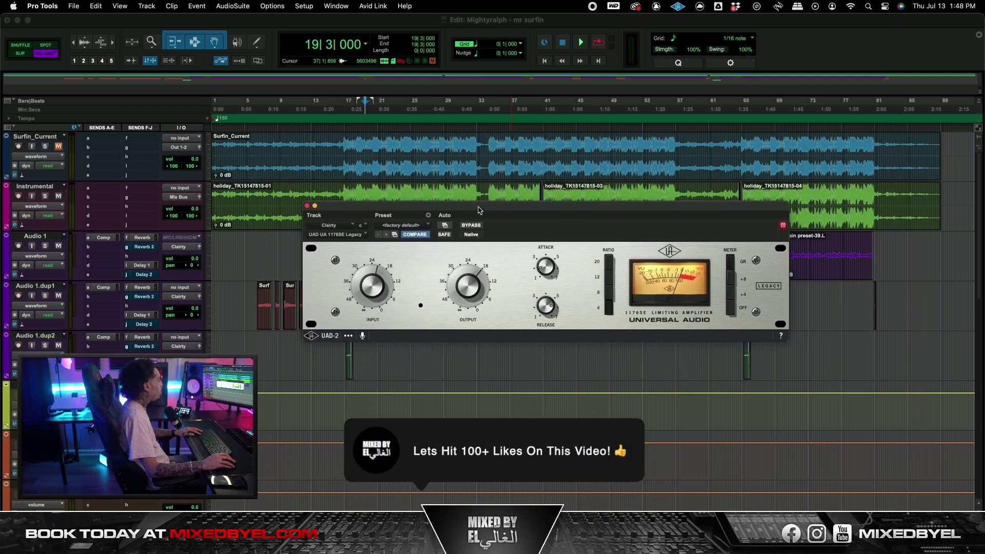
mouse_move(465, 211)
left_mouse_down()
mouse_move(455, 235)
mouse_move(474, 219)
left_mouse_up()
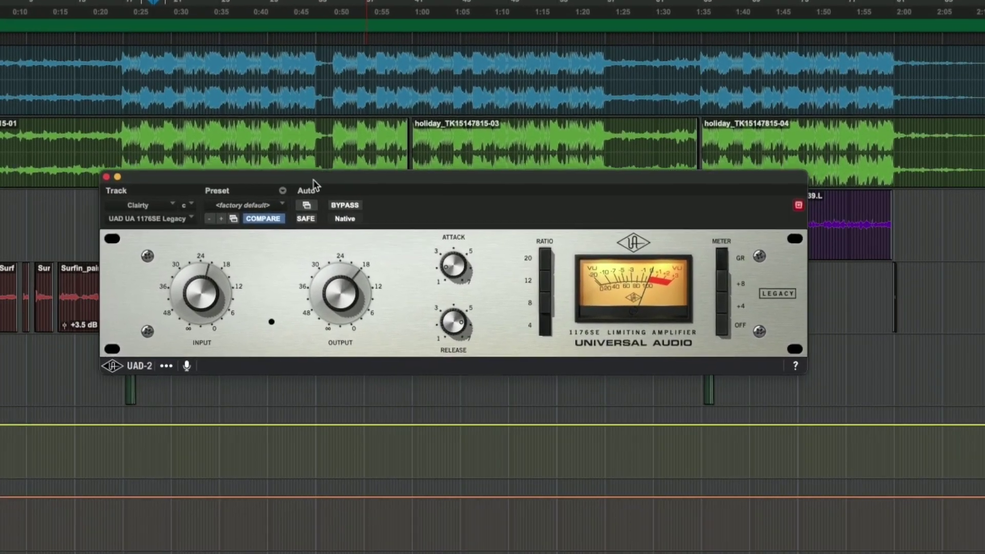
left_click_drag(315, 180, 267, 150)
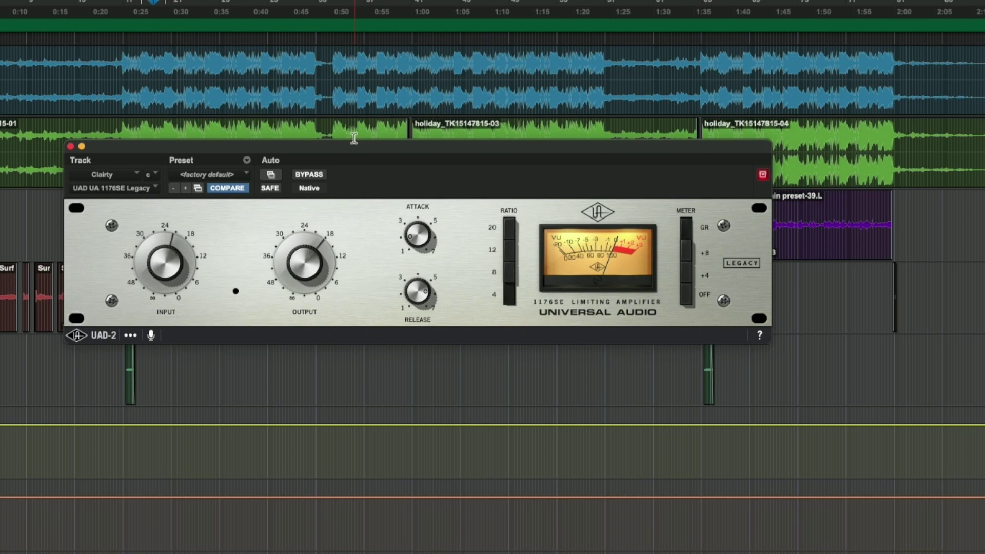
left_click_drag(350, 146, 267, 175)
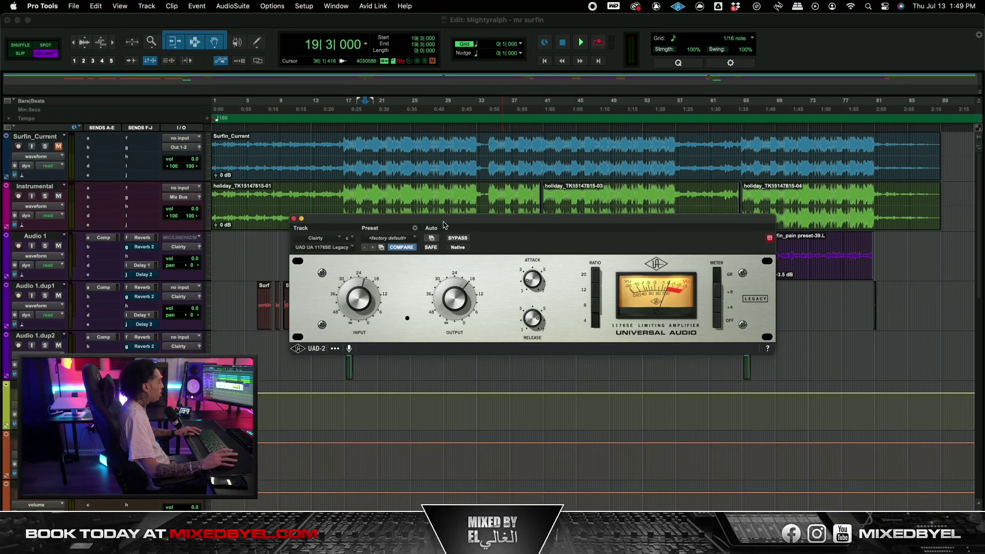
left_click_drag(444, 225, 453, 222)
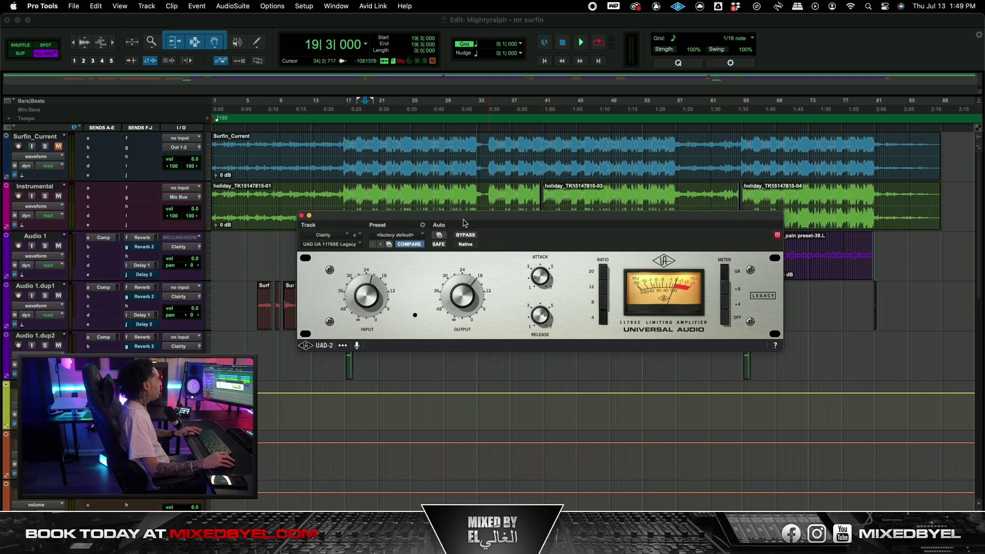
left_click_drag(444, 226, 431, 229)
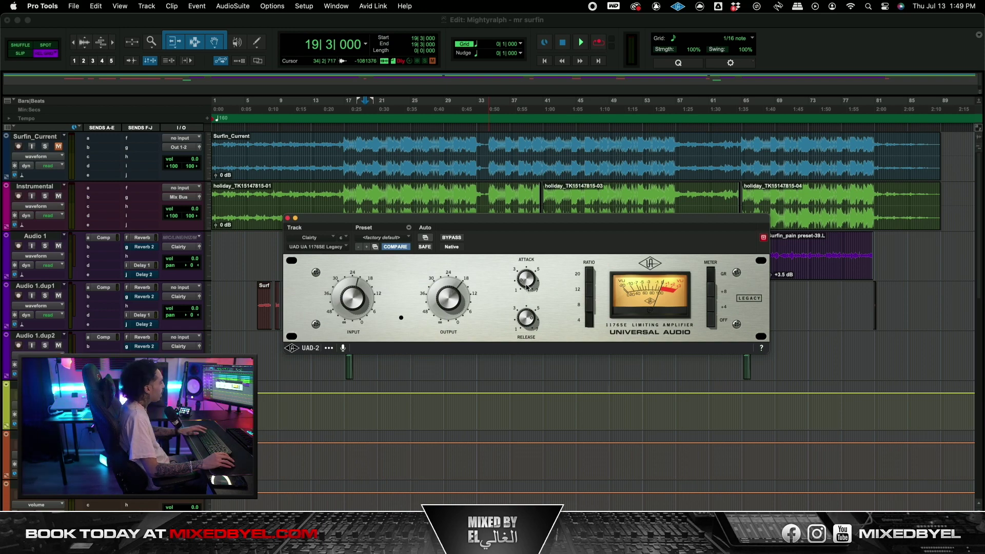
left_click_drag(501, 226, 457, 234)
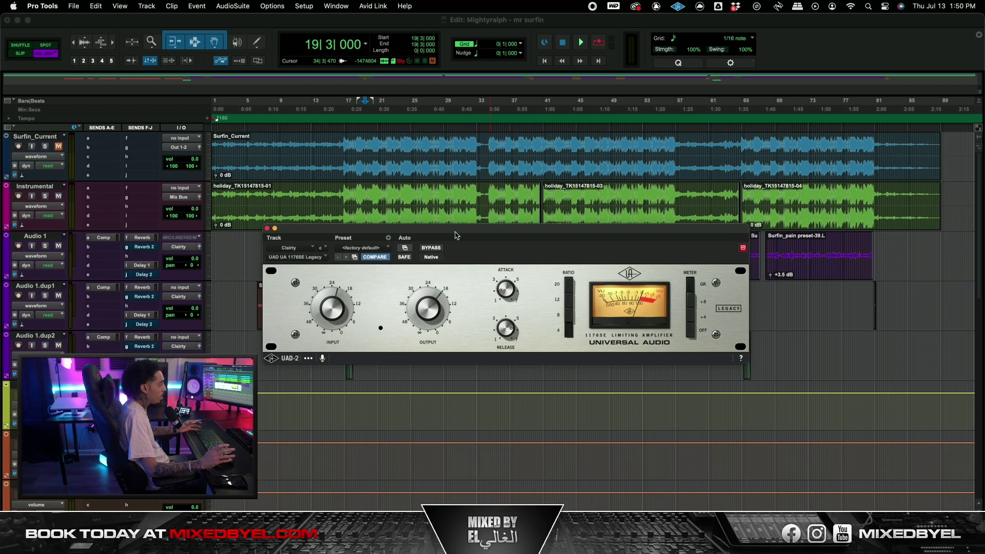
left_click_drag(456, 235, 472, 244)
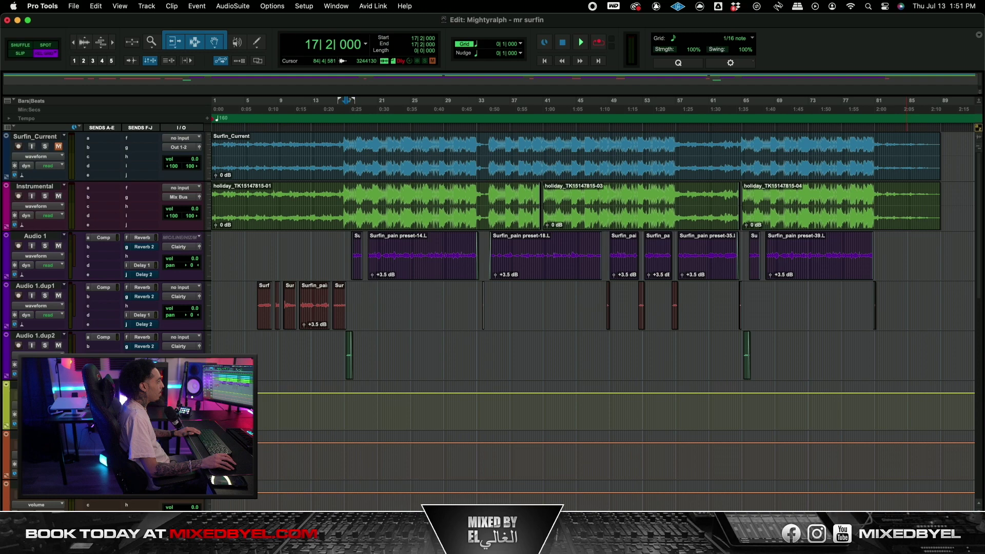
left_click_drag(563, 242, 552, 137)
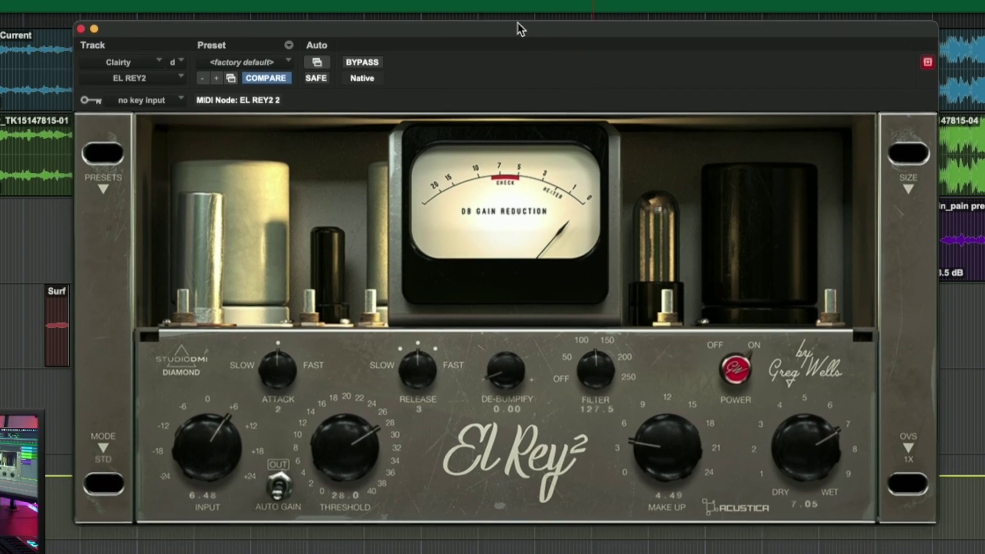
mouse_move(519, 26)
left_mouse_down()
mouse_move(488, 33)
mouse_move(512, 41)
left_mouse_up()
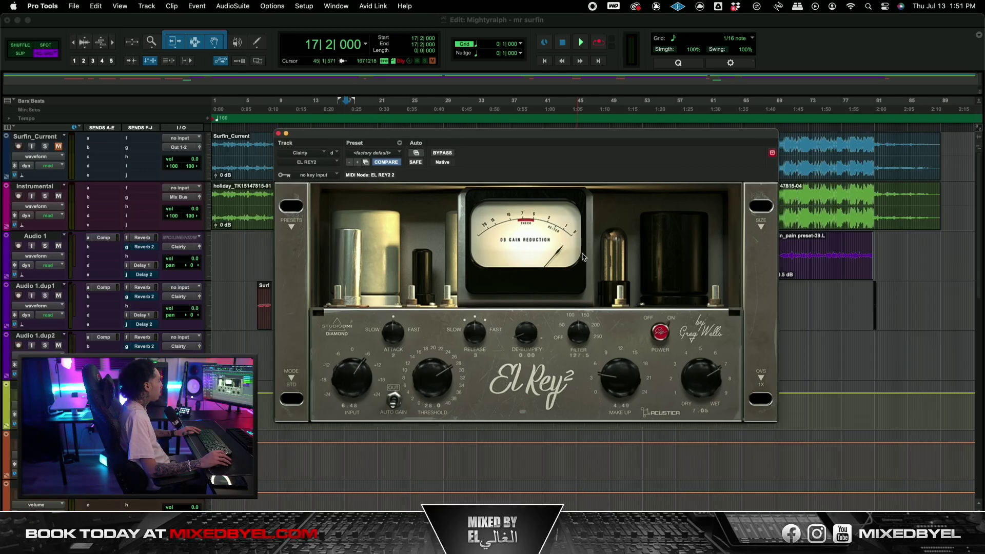
left_click(291, 228)
mouse_move(310, 264)
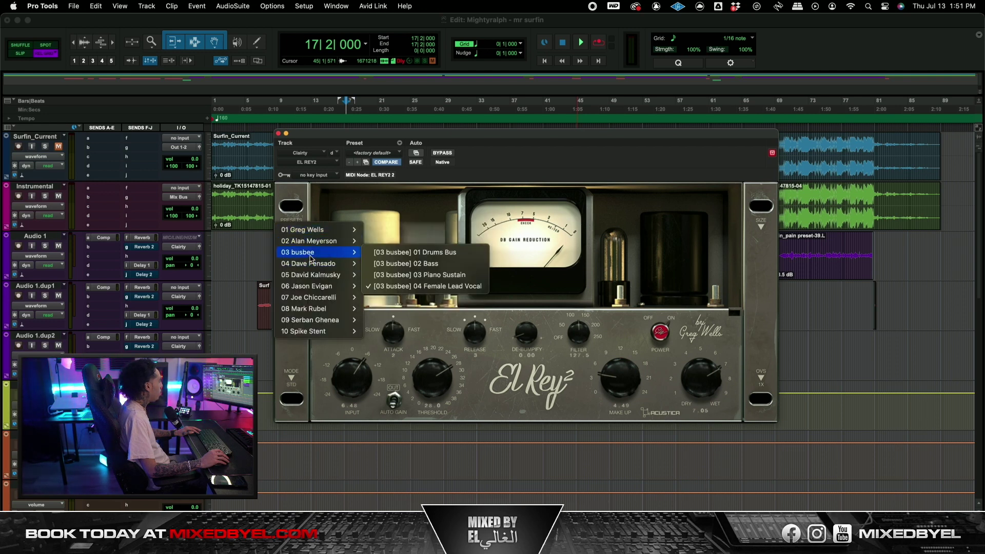
left_click(435, 286)
left_click_drag(495, 138, 491, 135)
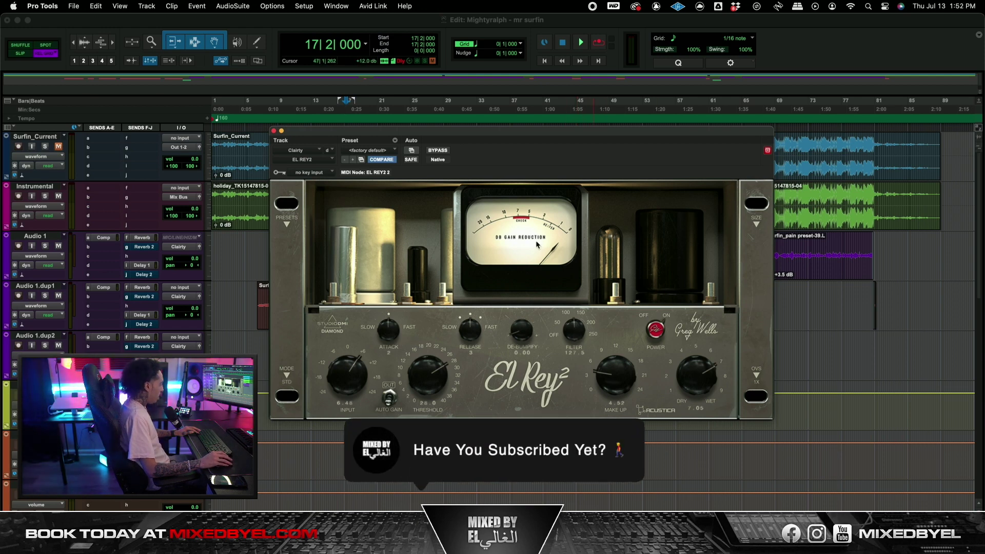
Step: Raise the El Rey 2 dry/wet knob from 7.05 to 10.0 and reposition its window
left_click_drag(470, 137, 469, 140)
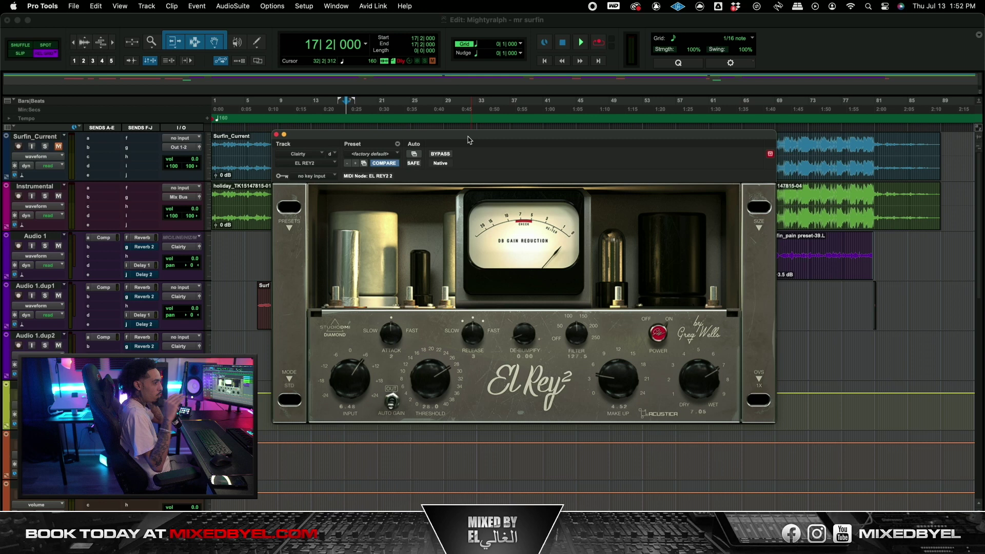
left_click_drag(468, 140, 448, 132)
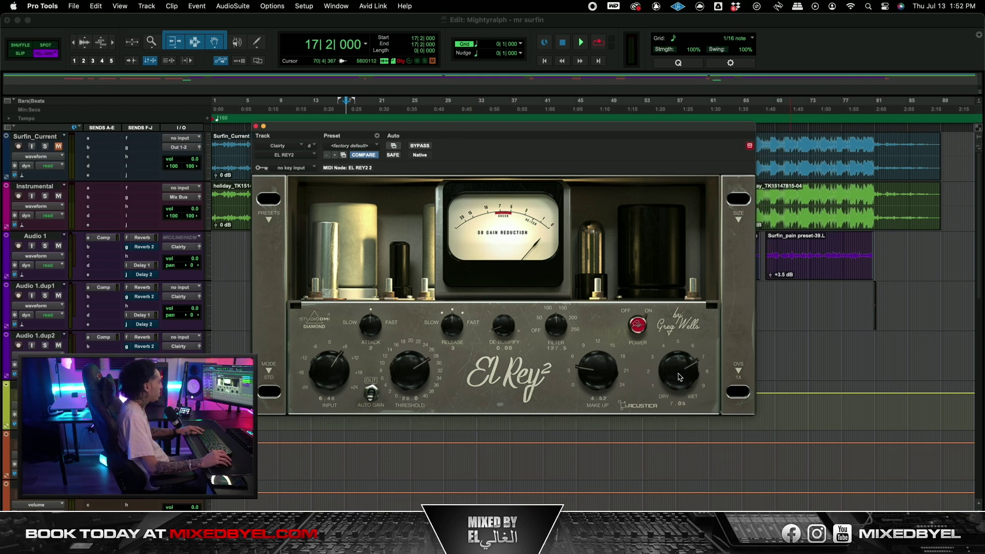
left_click_drag(680, 377, 680, 366)
left_click_drag(462, 160, 476, 117)
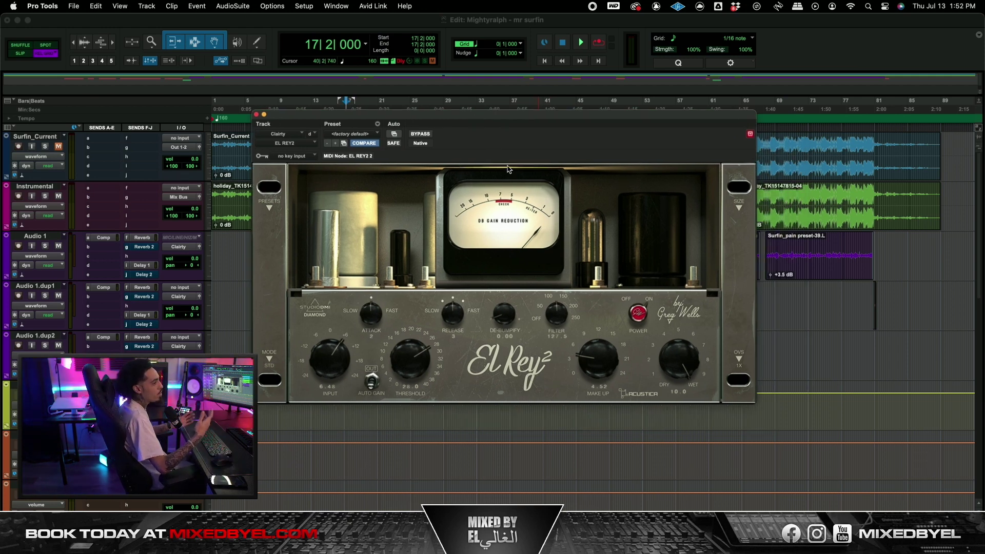
left_click_drag(589, 117, 588, 124)
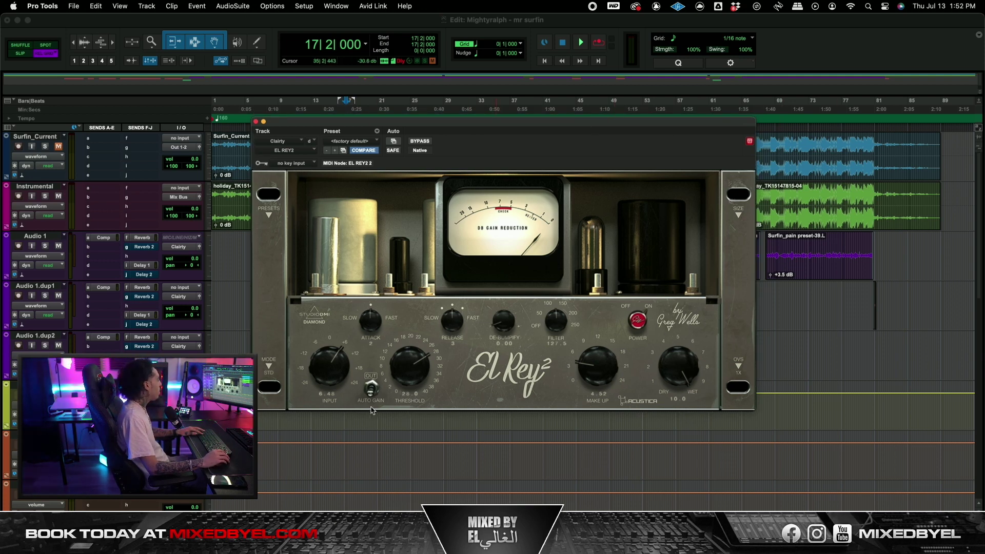
left_click_drag(557, 125, 563, 135)
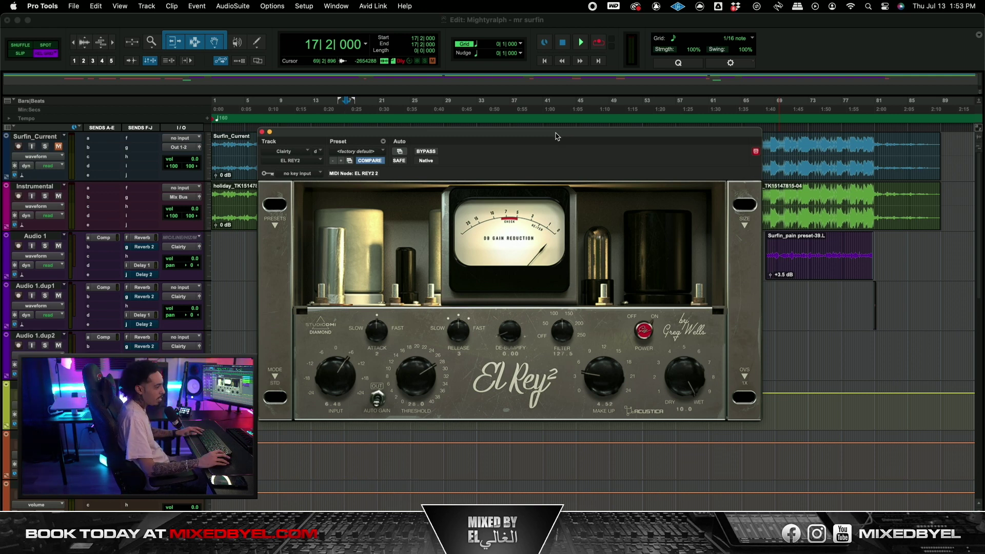
left_click_drag(557, 130, 564, 146)
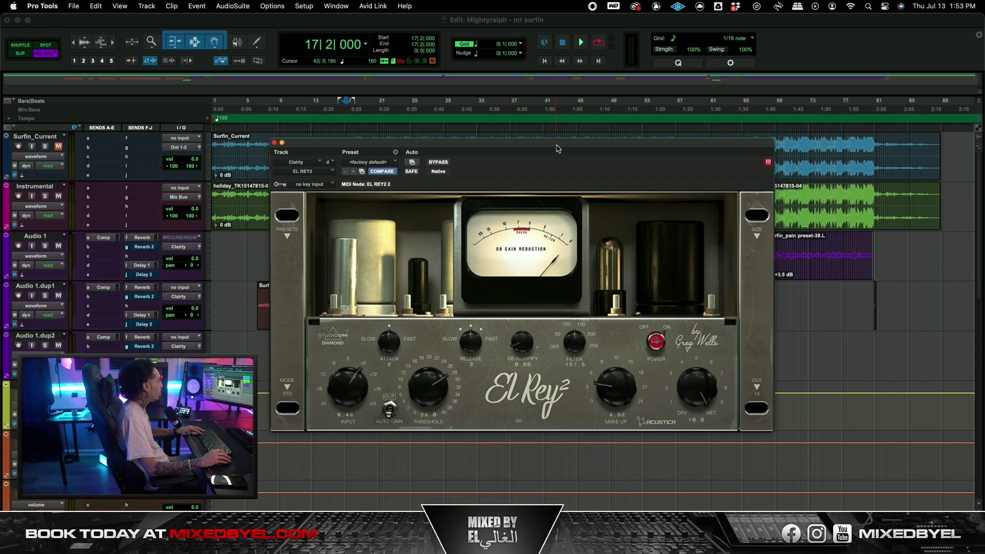
Step: Play the Clarity vocal through the Acustica El Rey 2, then stop playback
key("space")
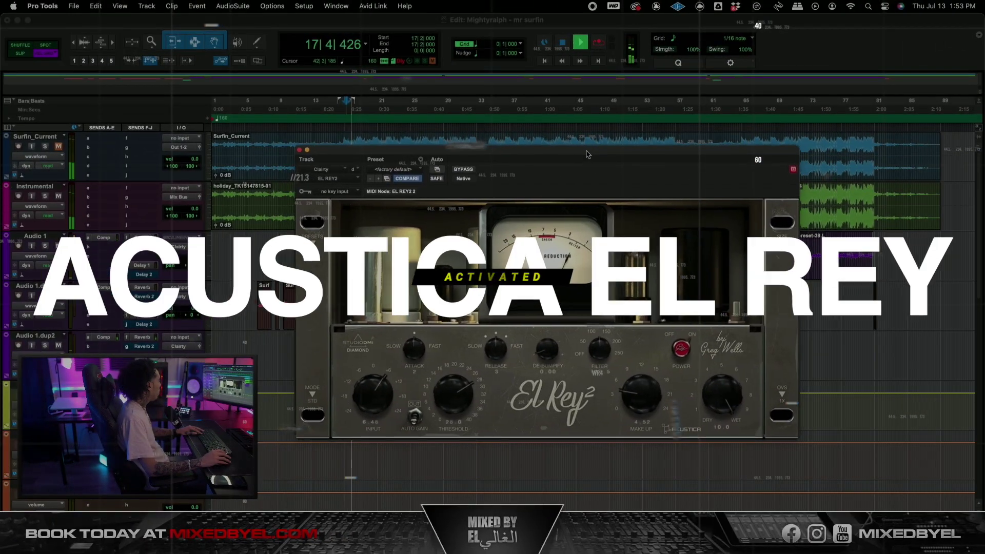
left_click_drag(558, 149, 569, 150)
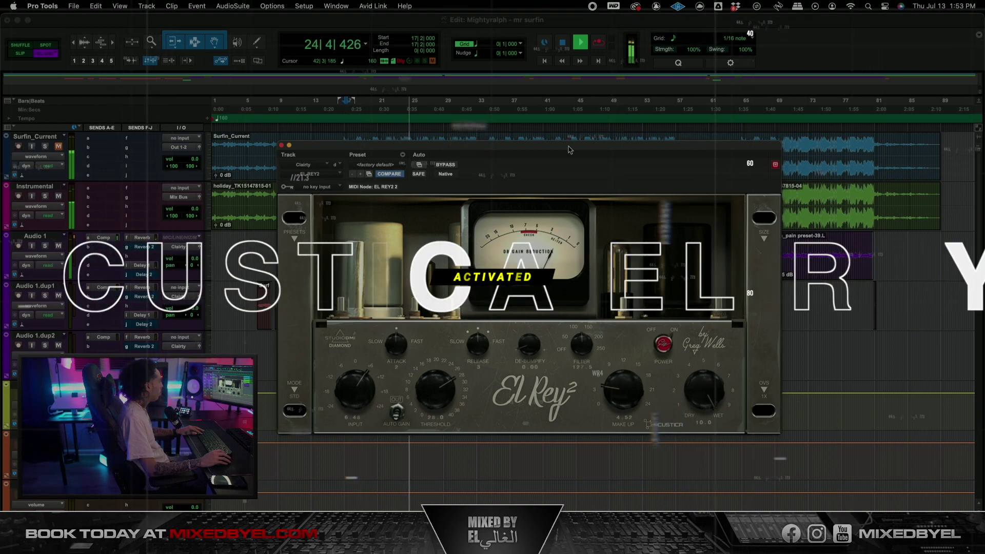
key("space")
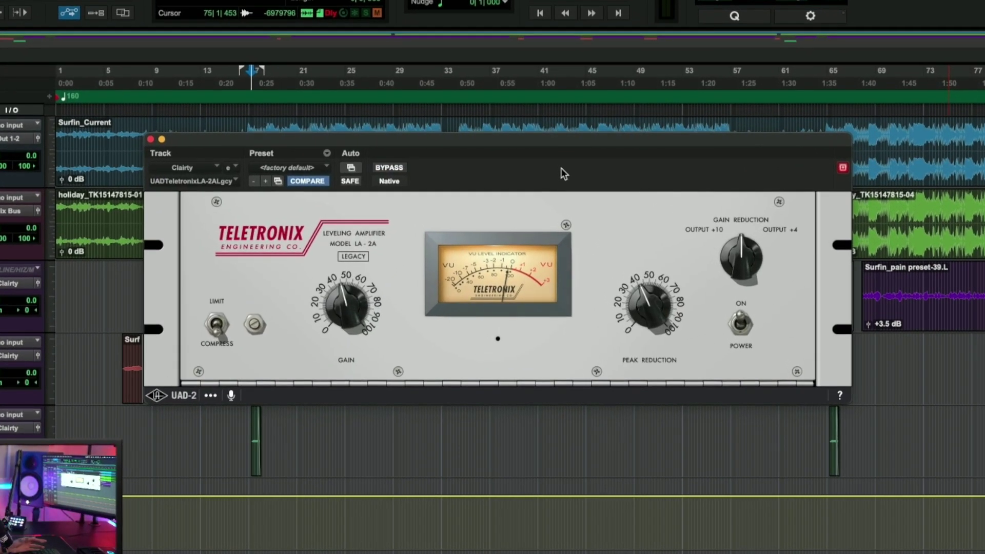
left_click_drag(559, 143, 550, 194)
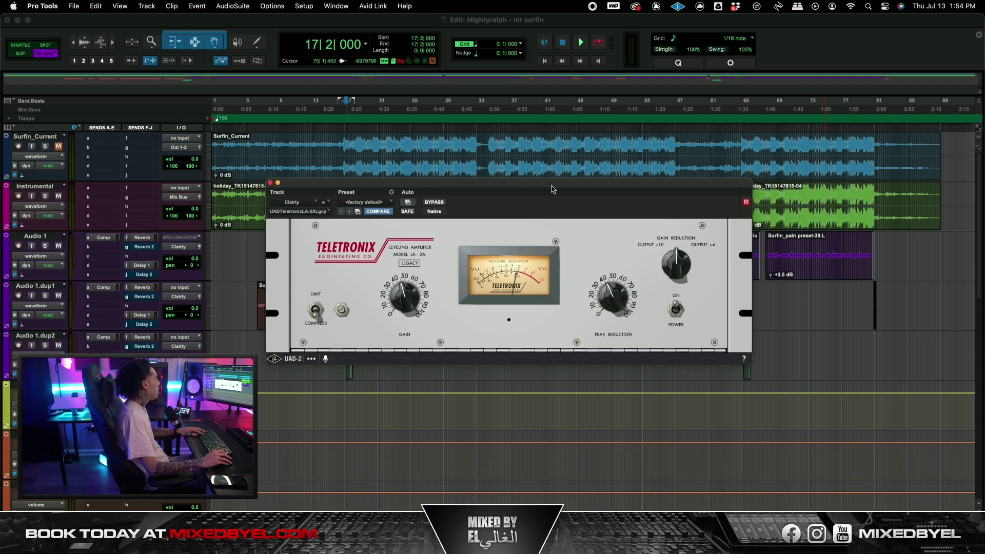
left_click_drag(554, 189, 556, 191)
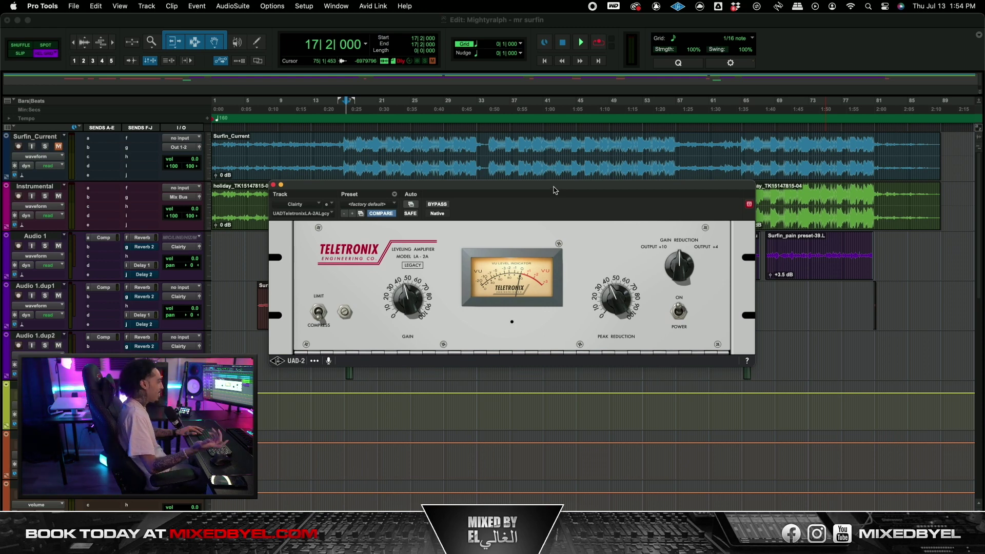
left_click_drag(588, 188, 584, 189)
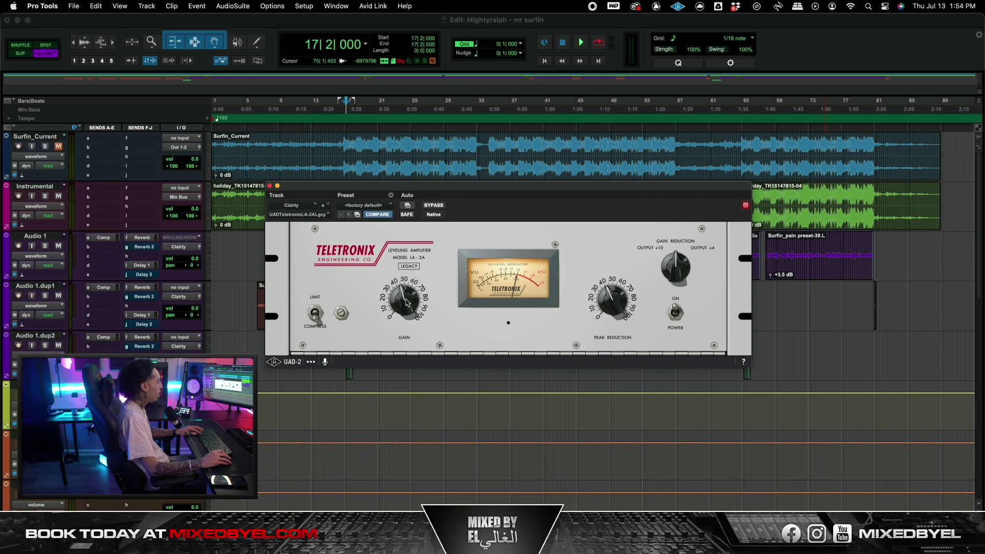
left_click_drag(440, 203, 448, 194)
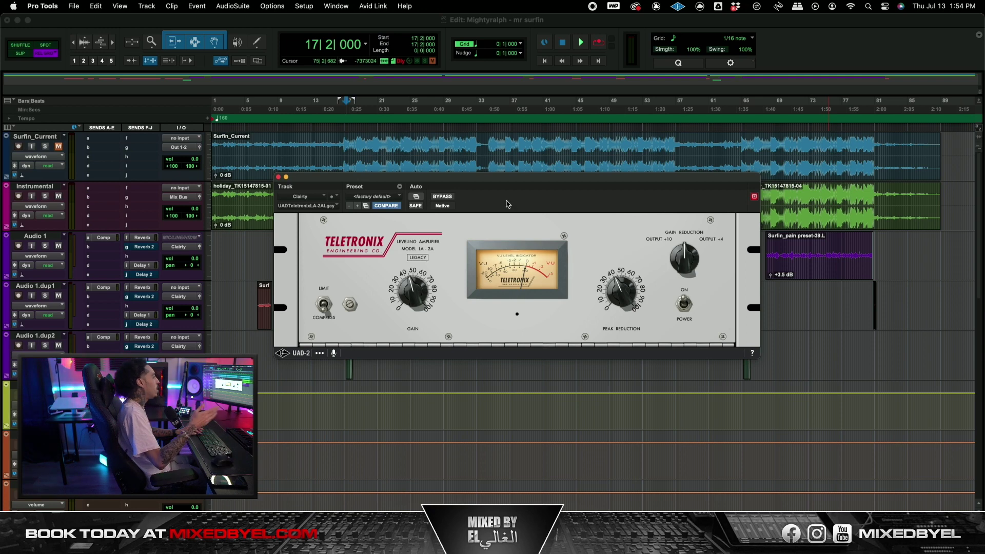
left_click_drag(384, 188, 395, 195)
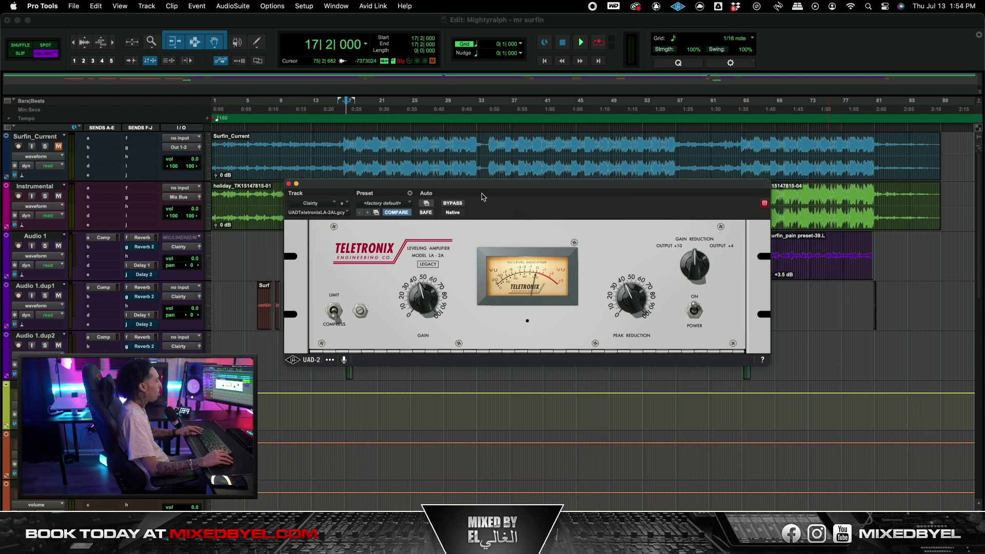
left_click_drag(487, 191, 481, 180)
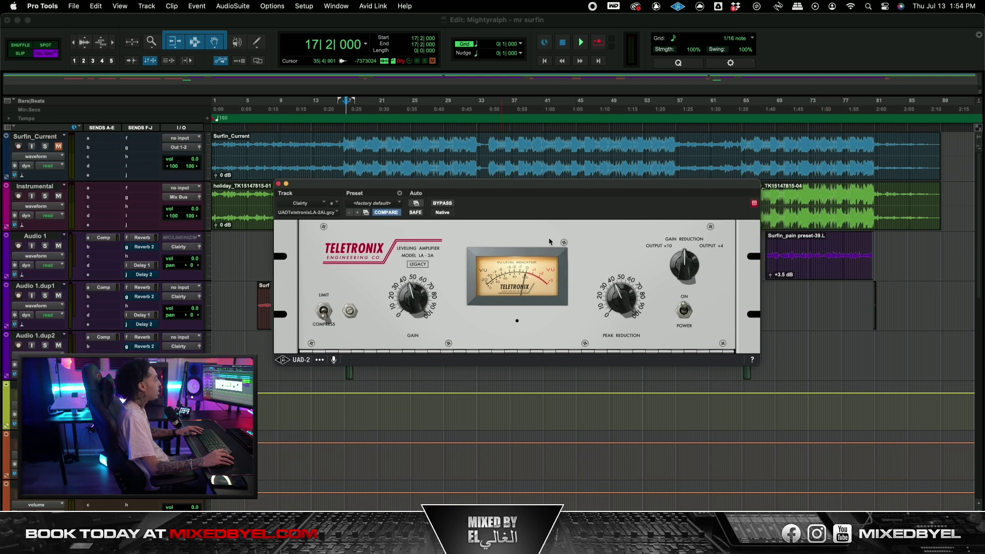
left_click_drag(395, 185, 399, 189)
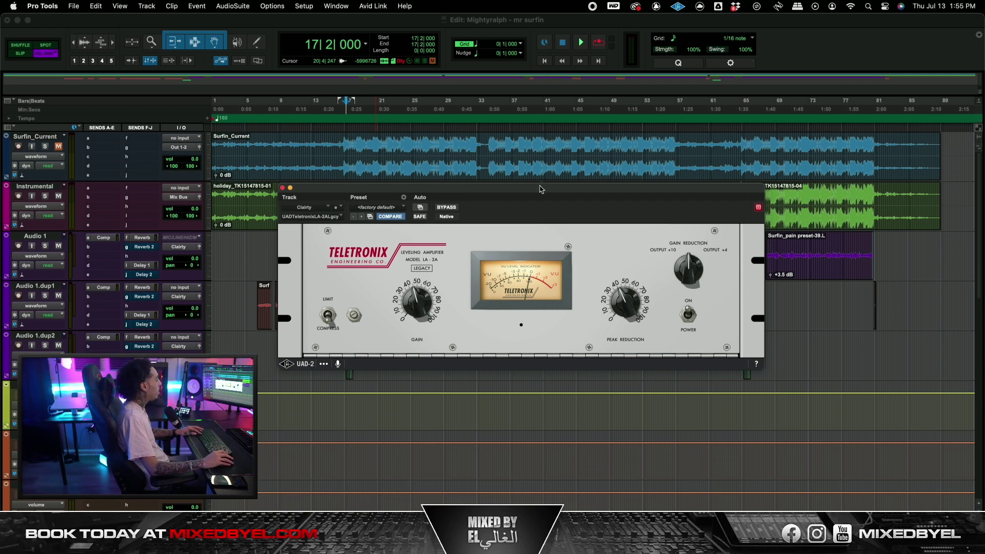
left_click_drag(529, 194, 534, 188)
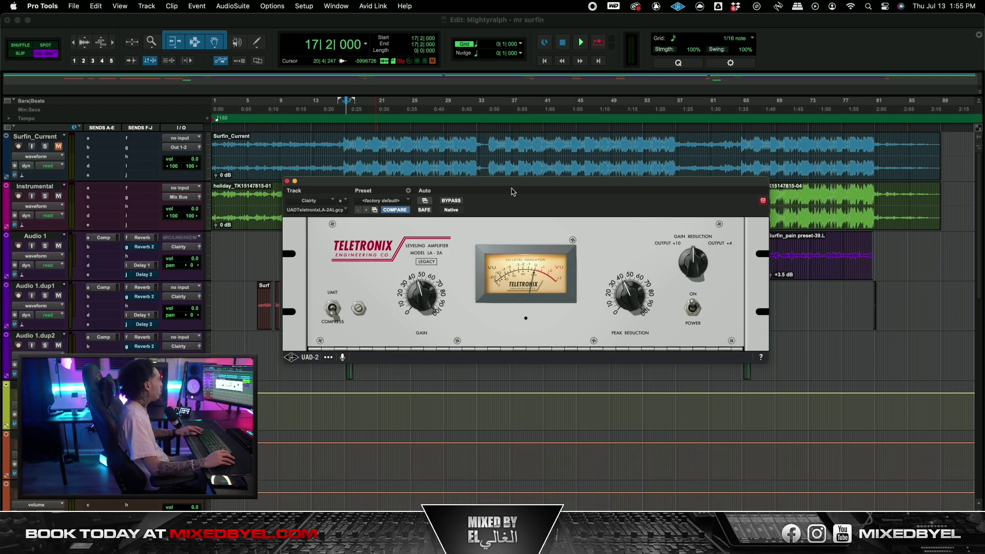
left_click_drag(339, 186, 340, 188)
Step: Play the vocal through the default LA-2A, then stop and return to 17|2|000
key("space")
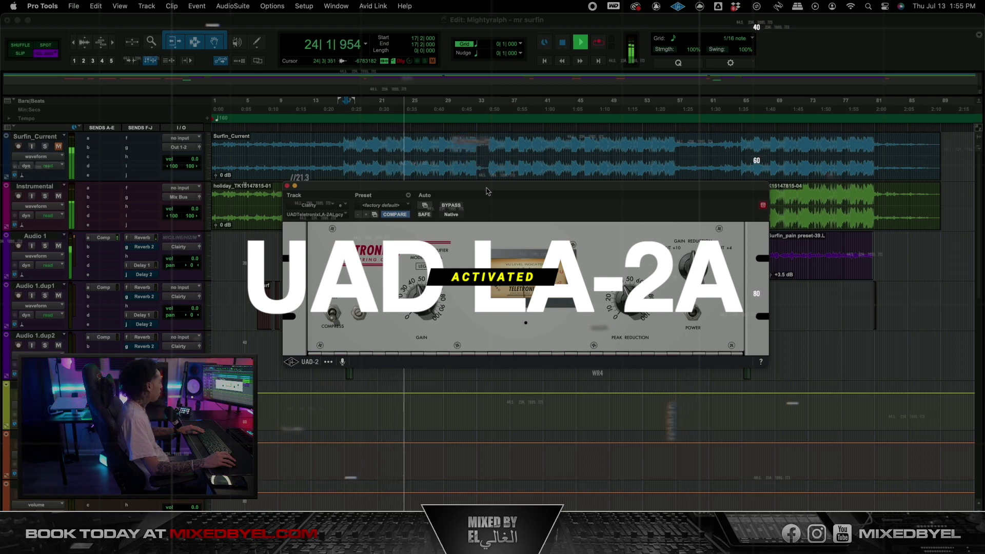
key("space")
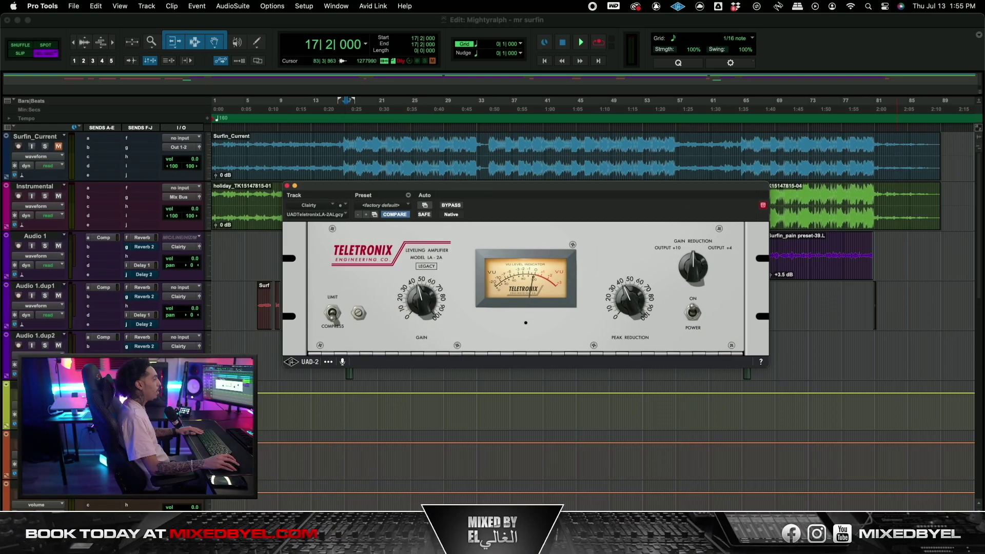
Step: Bypass the LA-2A and move the UAD 1176SE window into place on the right
left_click(452, 205)
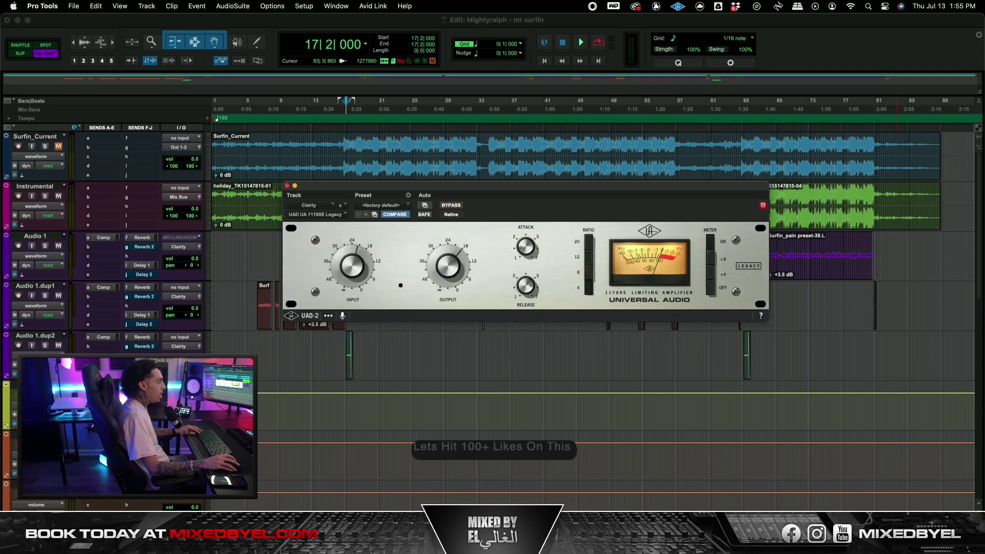
left_click_drag(500, 191, 494, 200)
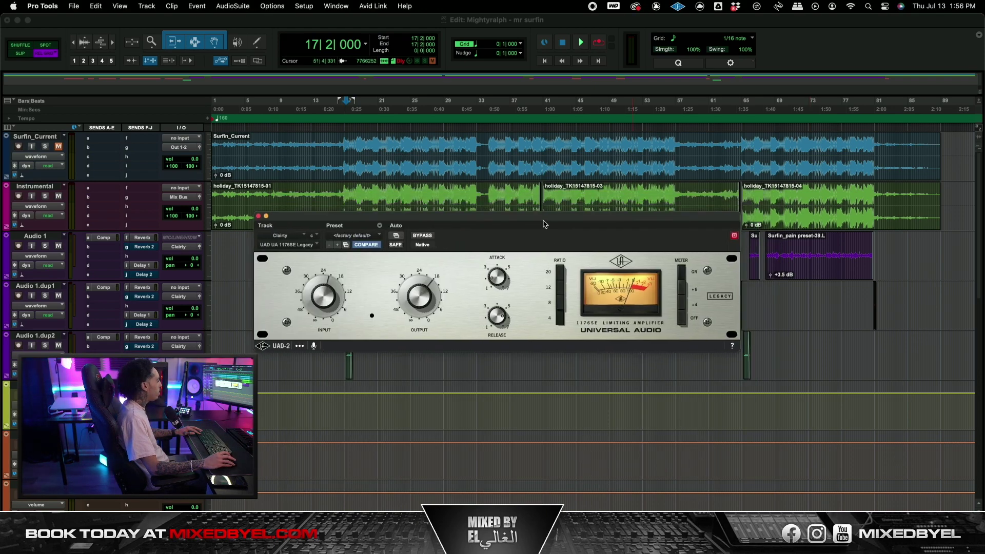
left_click_drag(544, 224, 580, 231)
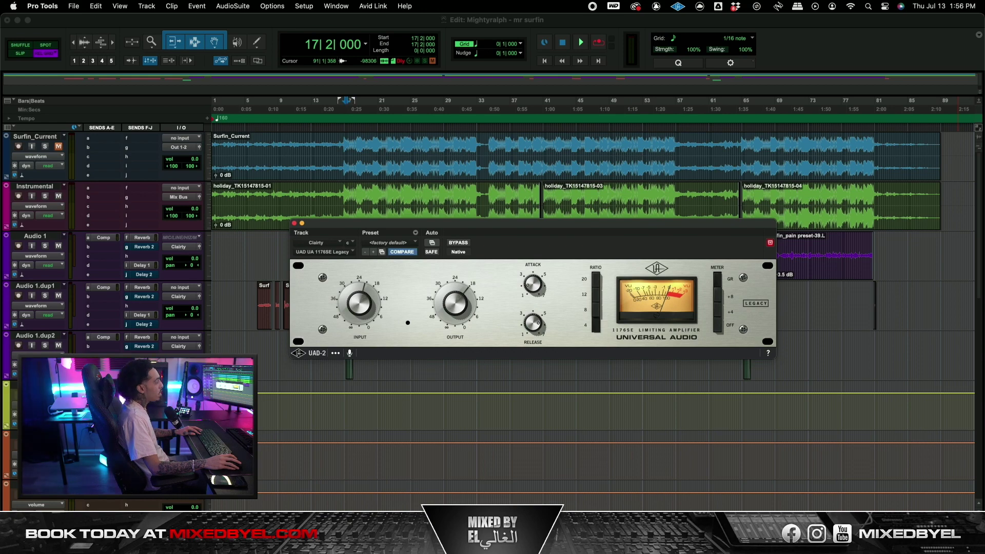
left_click_drag(392, 224, 393, 205)
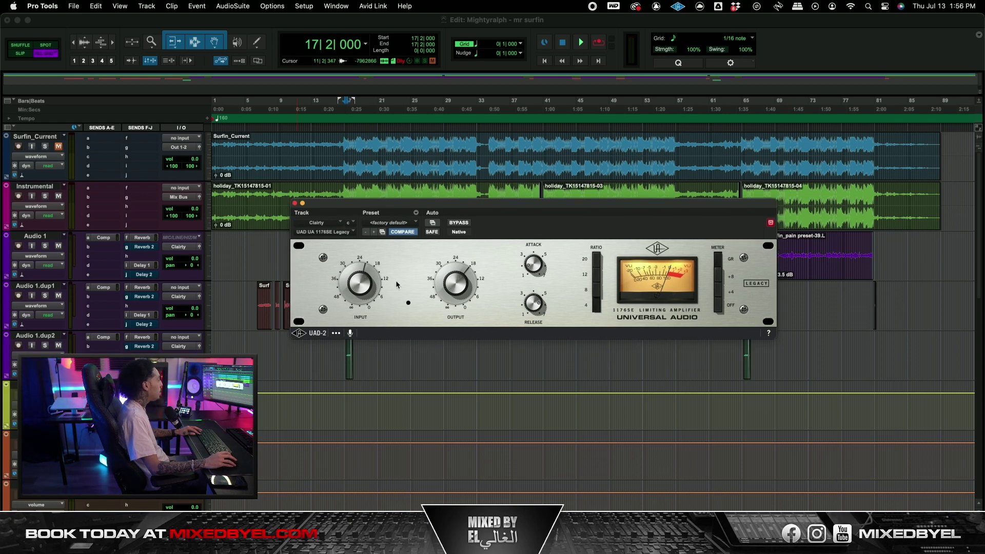
Step: Close the 1176SE window and set the Audio 1 start point to 17|2|000
left_click(295, 204)
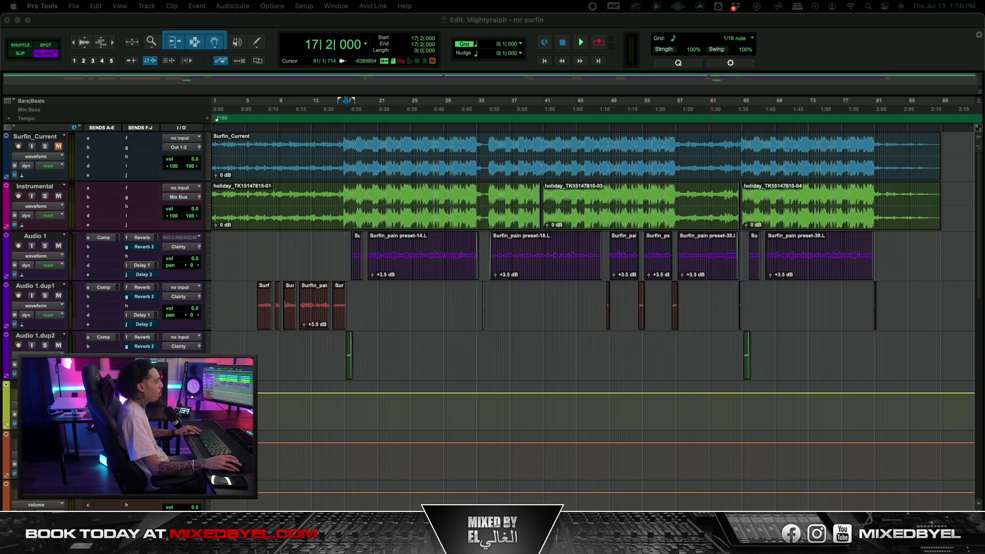
left_click(346, 247)
left_click(347, 247)
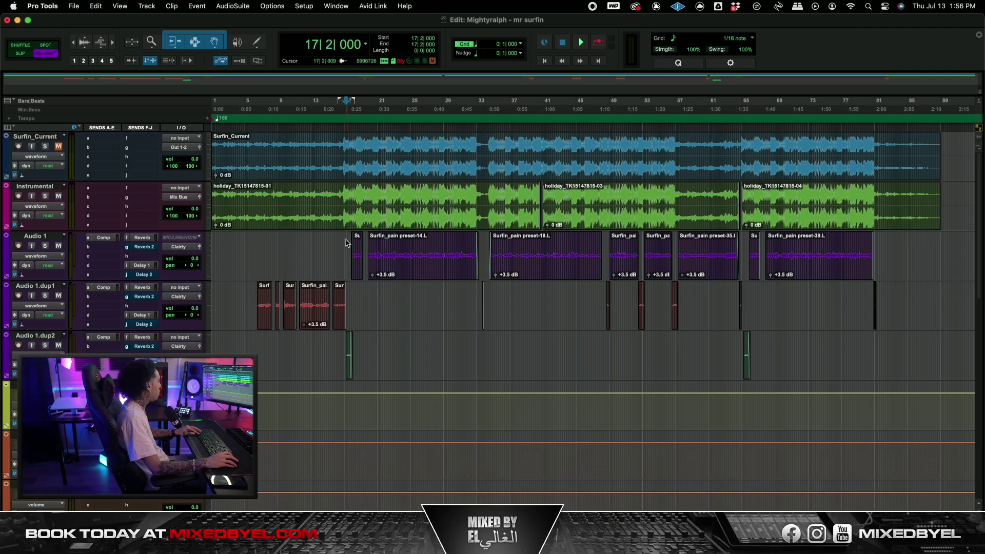